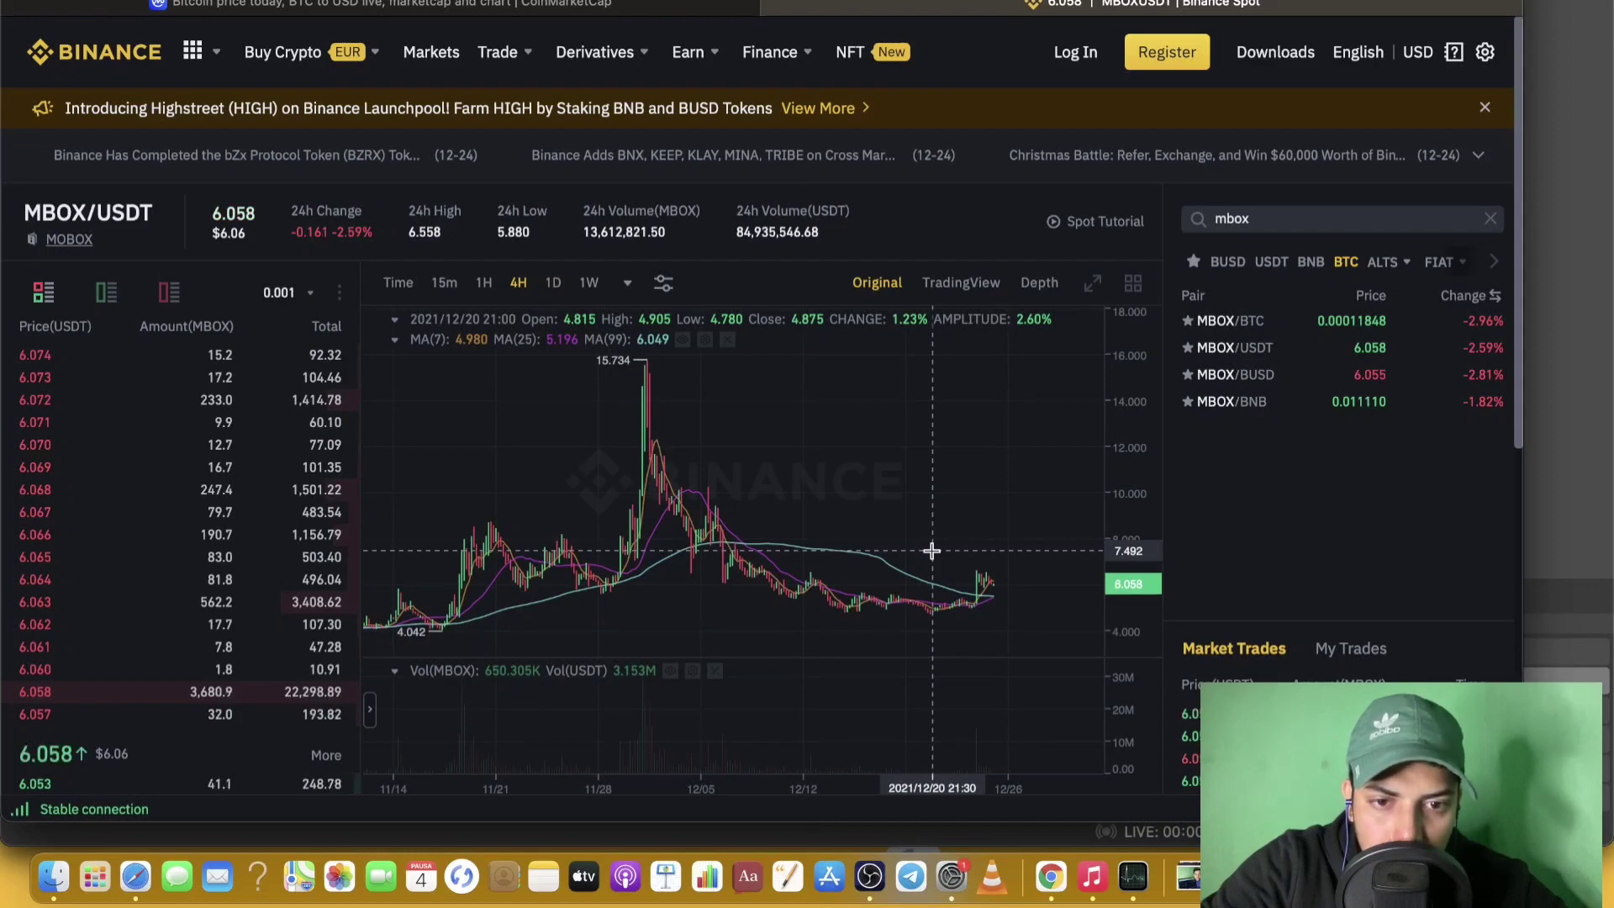
{"action": "scroll", "coordinate": [931, 551], "scroll_direction": "up", "scroll_amount": 2}
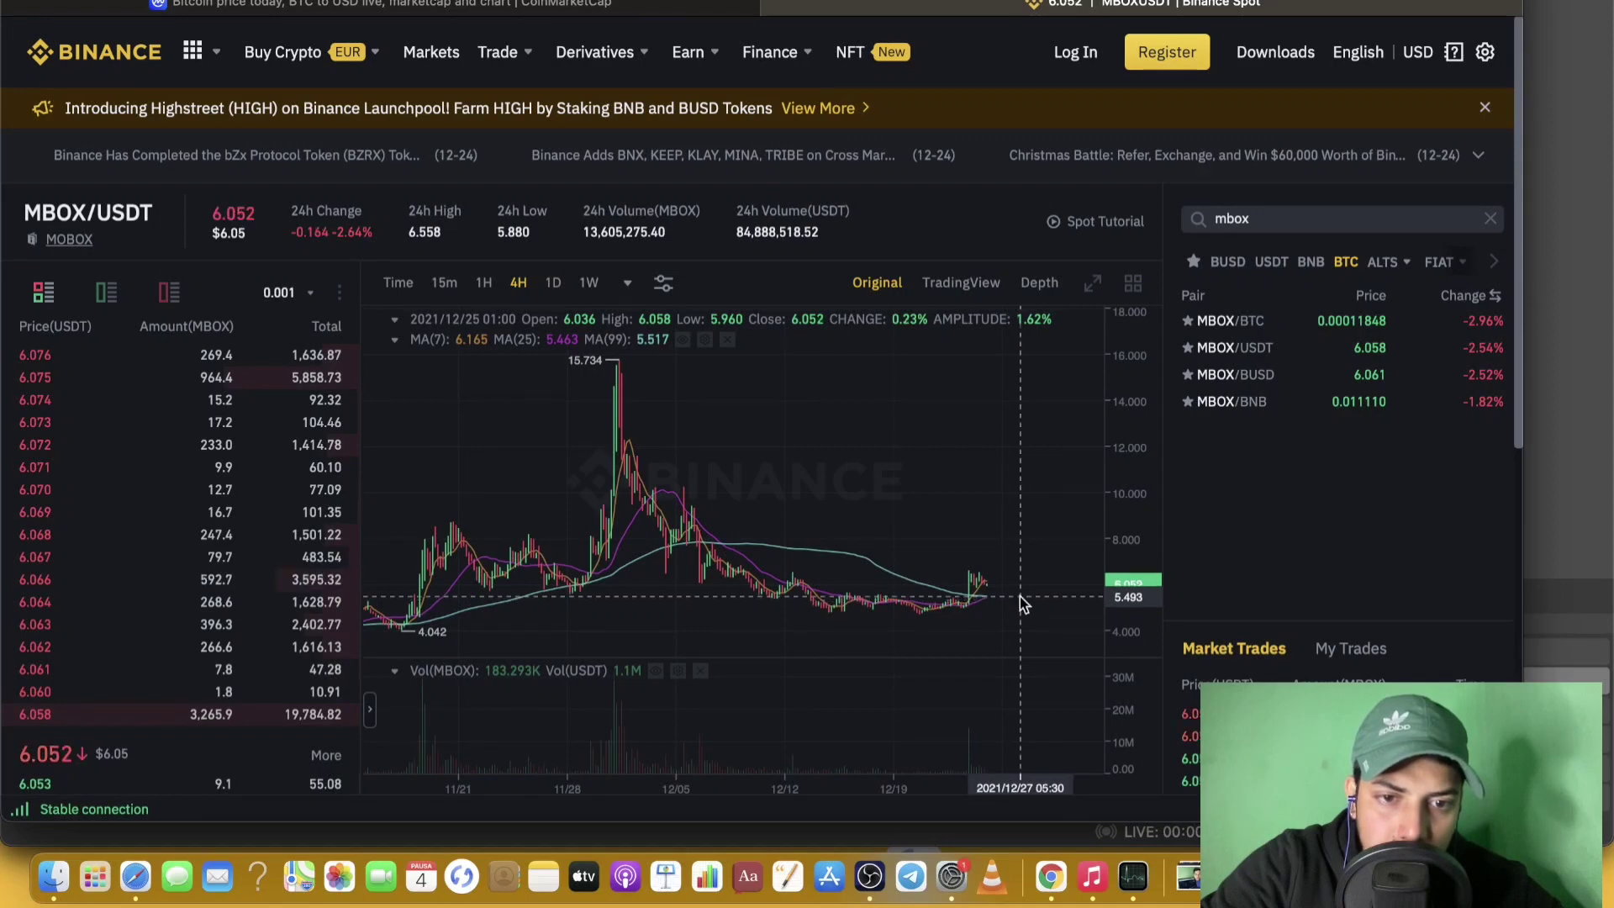
{"action": "scroll", "coordinate": [1021, 601], "scroll_direction": "down", "scroll_amount": 1}
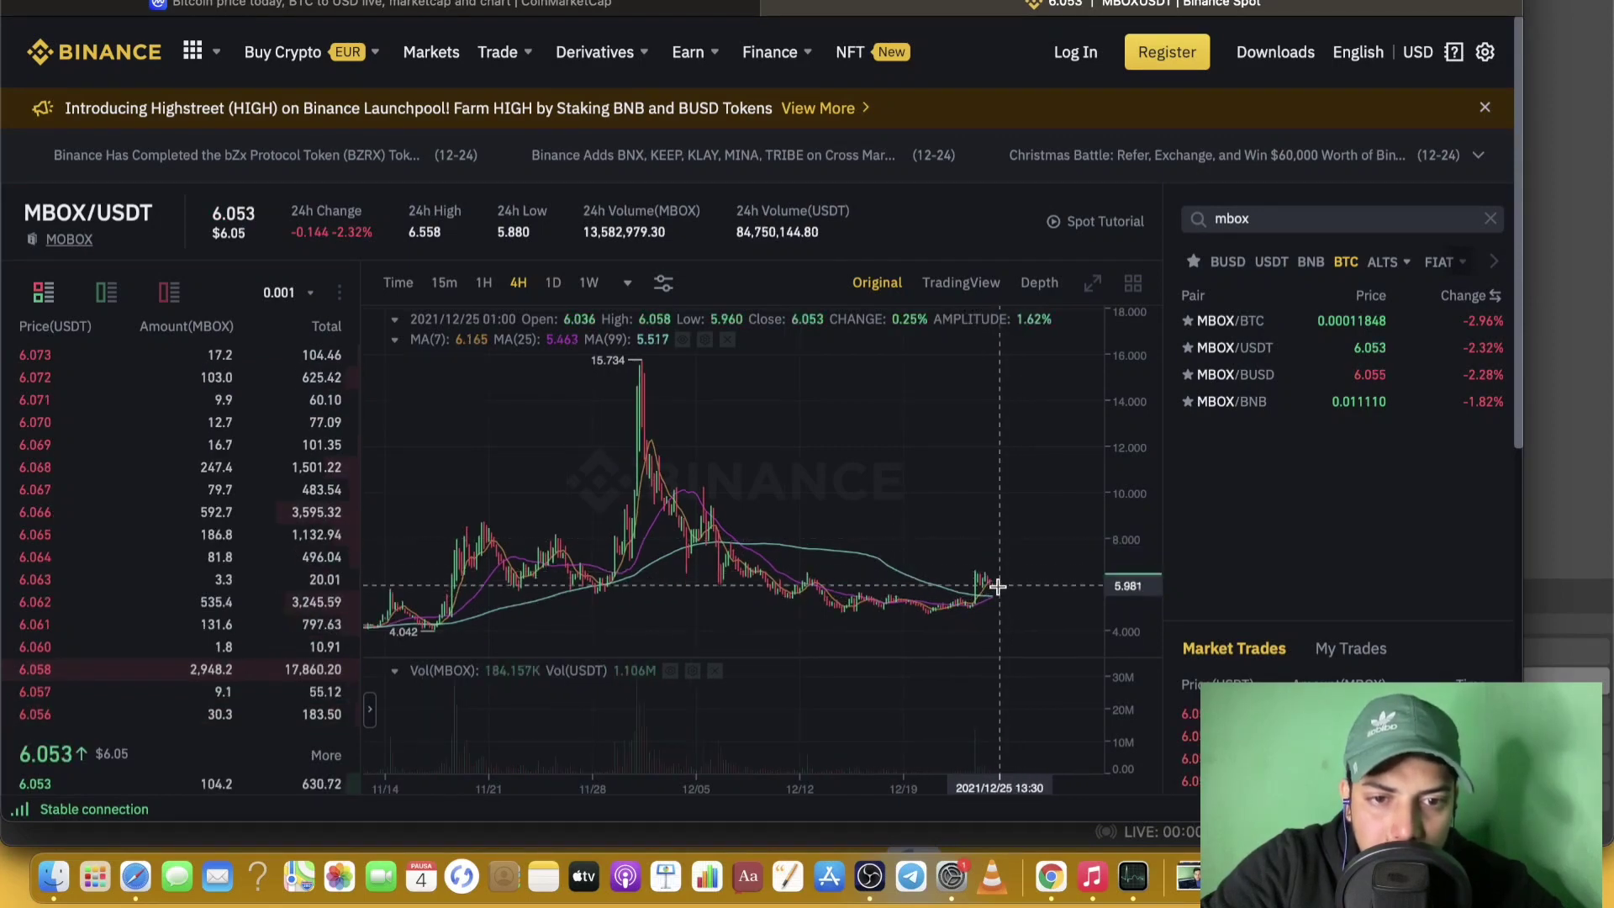
{"action": "scroll", "coordinate": [980, 584], "scroll_direction": "down", "scroll_amount": 1}
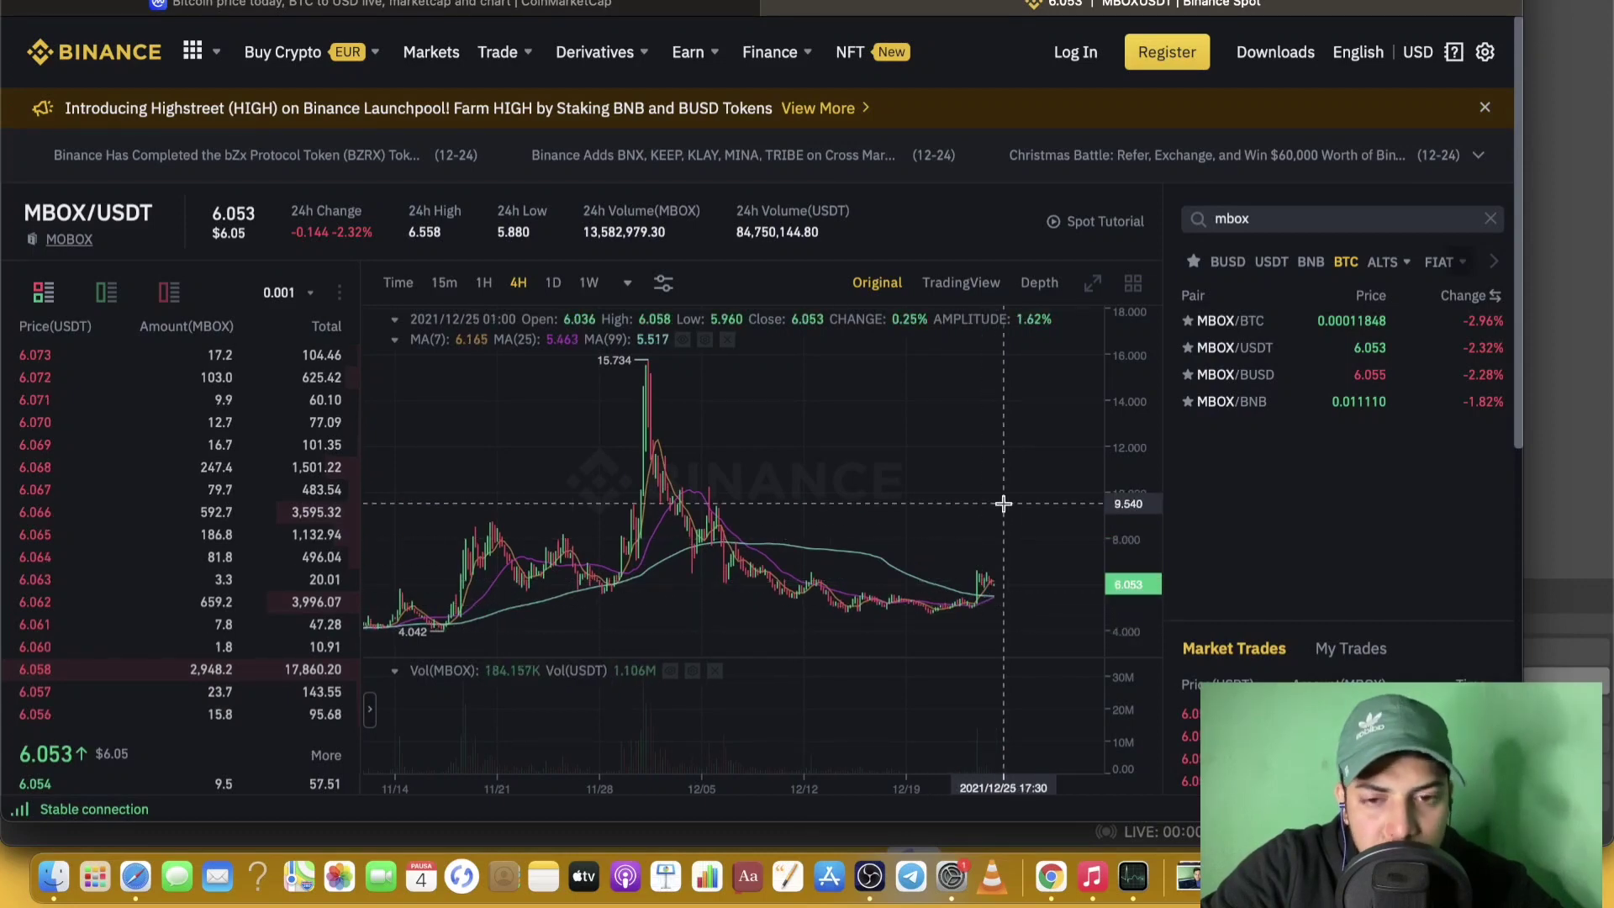
{"action": "scroll", "coordinate": [972, 555], "scroll_direction": "up", "scroll_amount": 1}
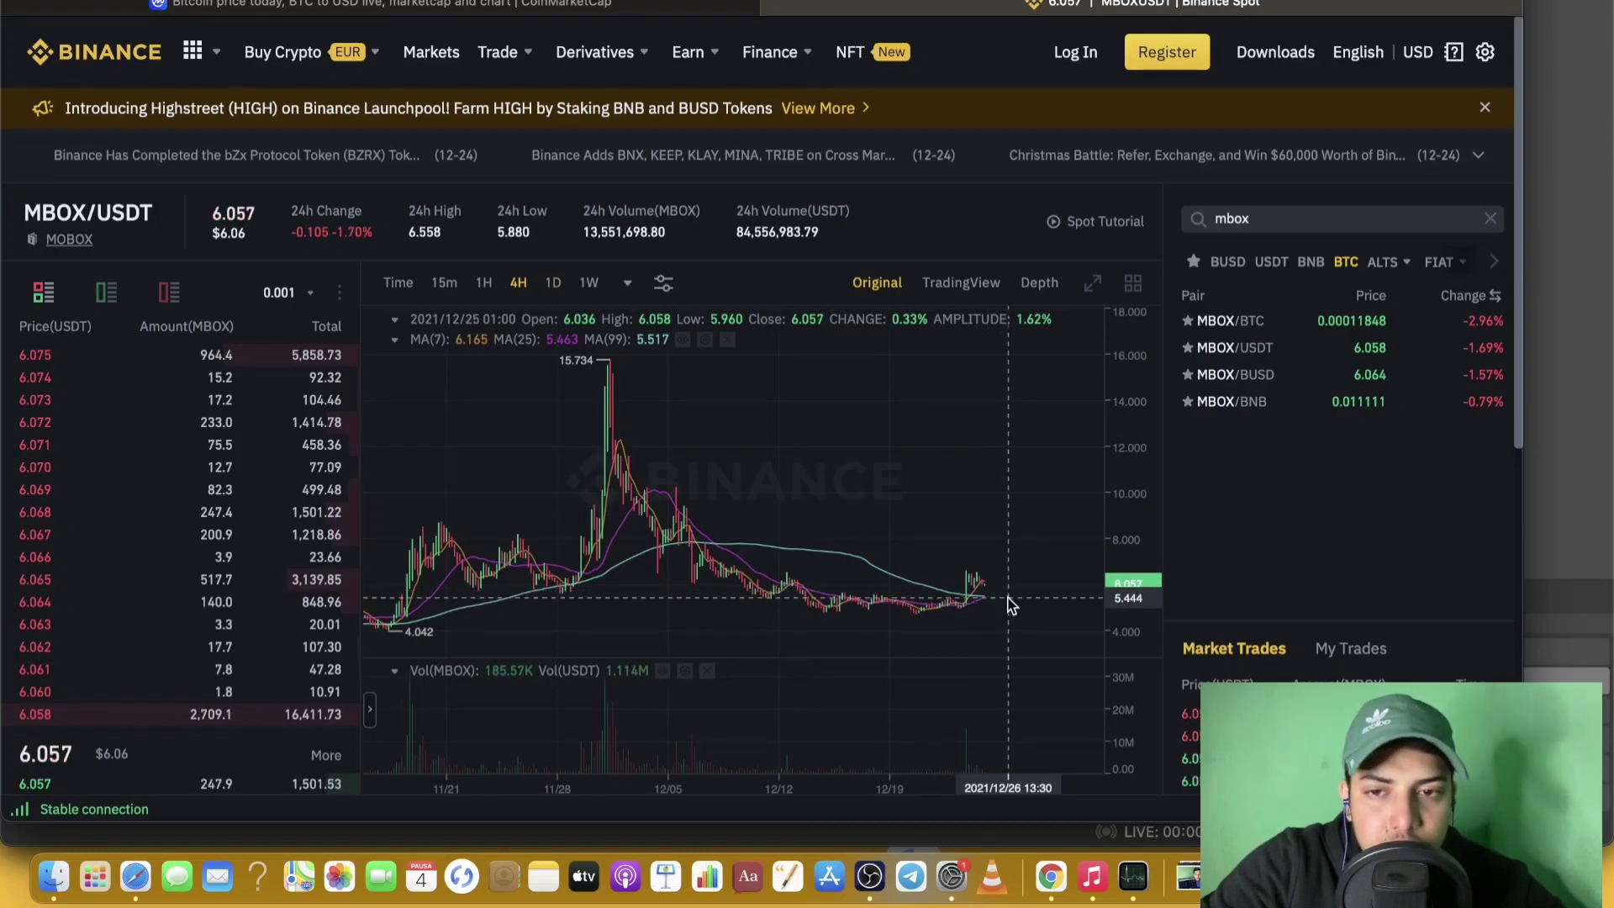
{"action": "scroll", "coordinate": [1007, 598], "scroll_direction": "down", "scroll_amount": 1}
{"action": "scroll", "coordinate": [1007, 603], "scroll_direction": "down", "scroll_amount": 1}
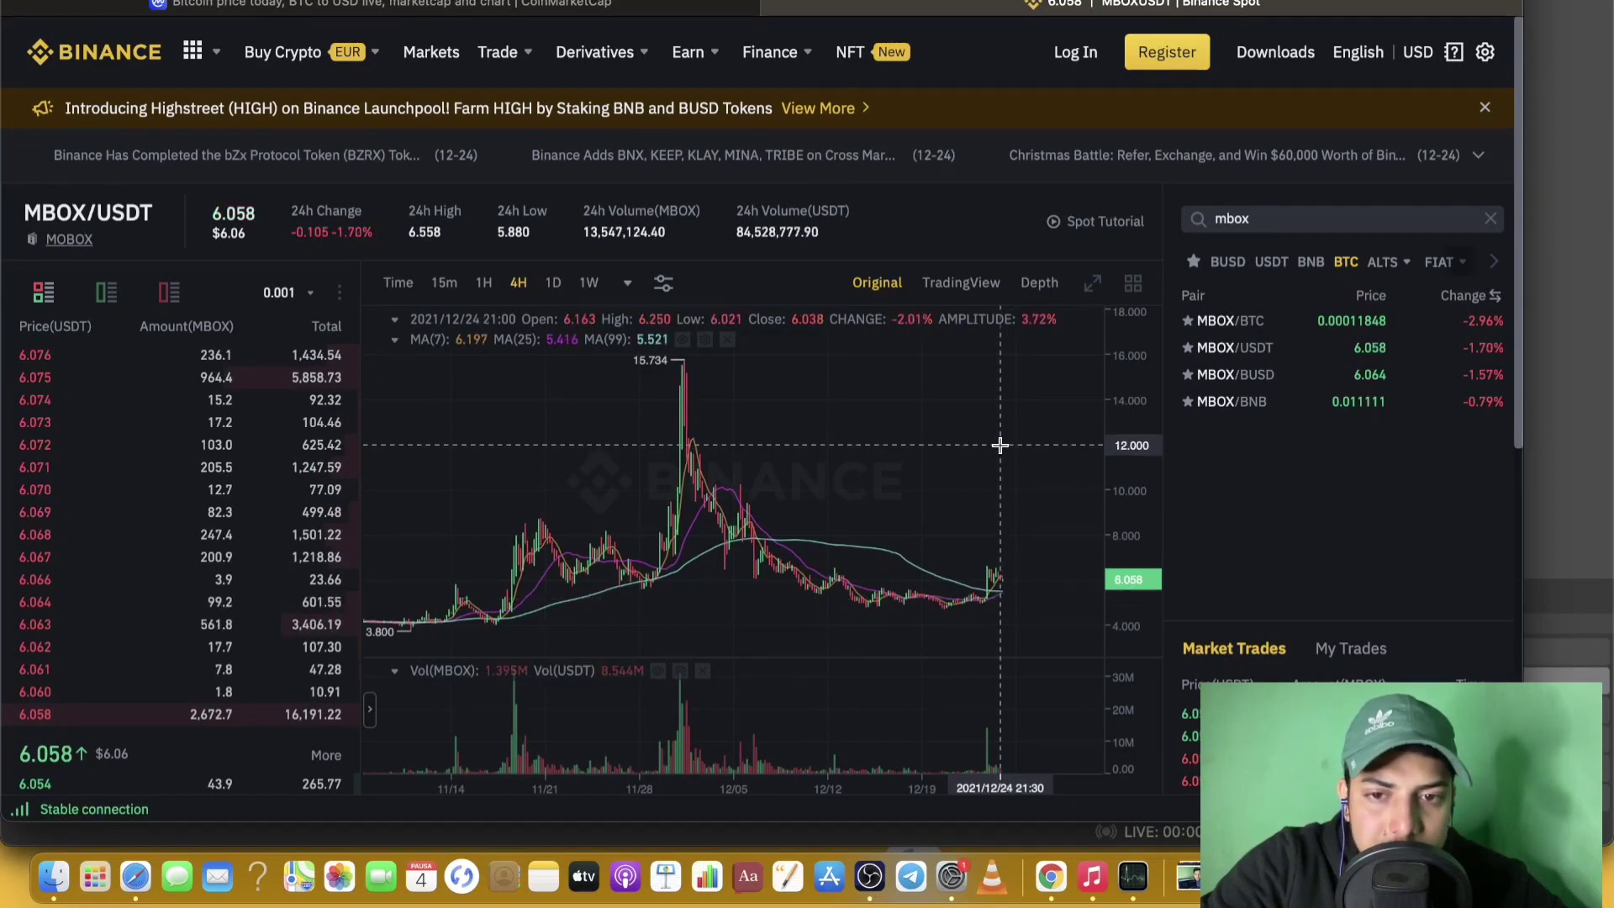
Switch from the Binance MBOX/USDT 4H chart to the CoinMarketCap Bitcoin price tab
{"action": "key", "text": "ctrl+shift+Tab"}
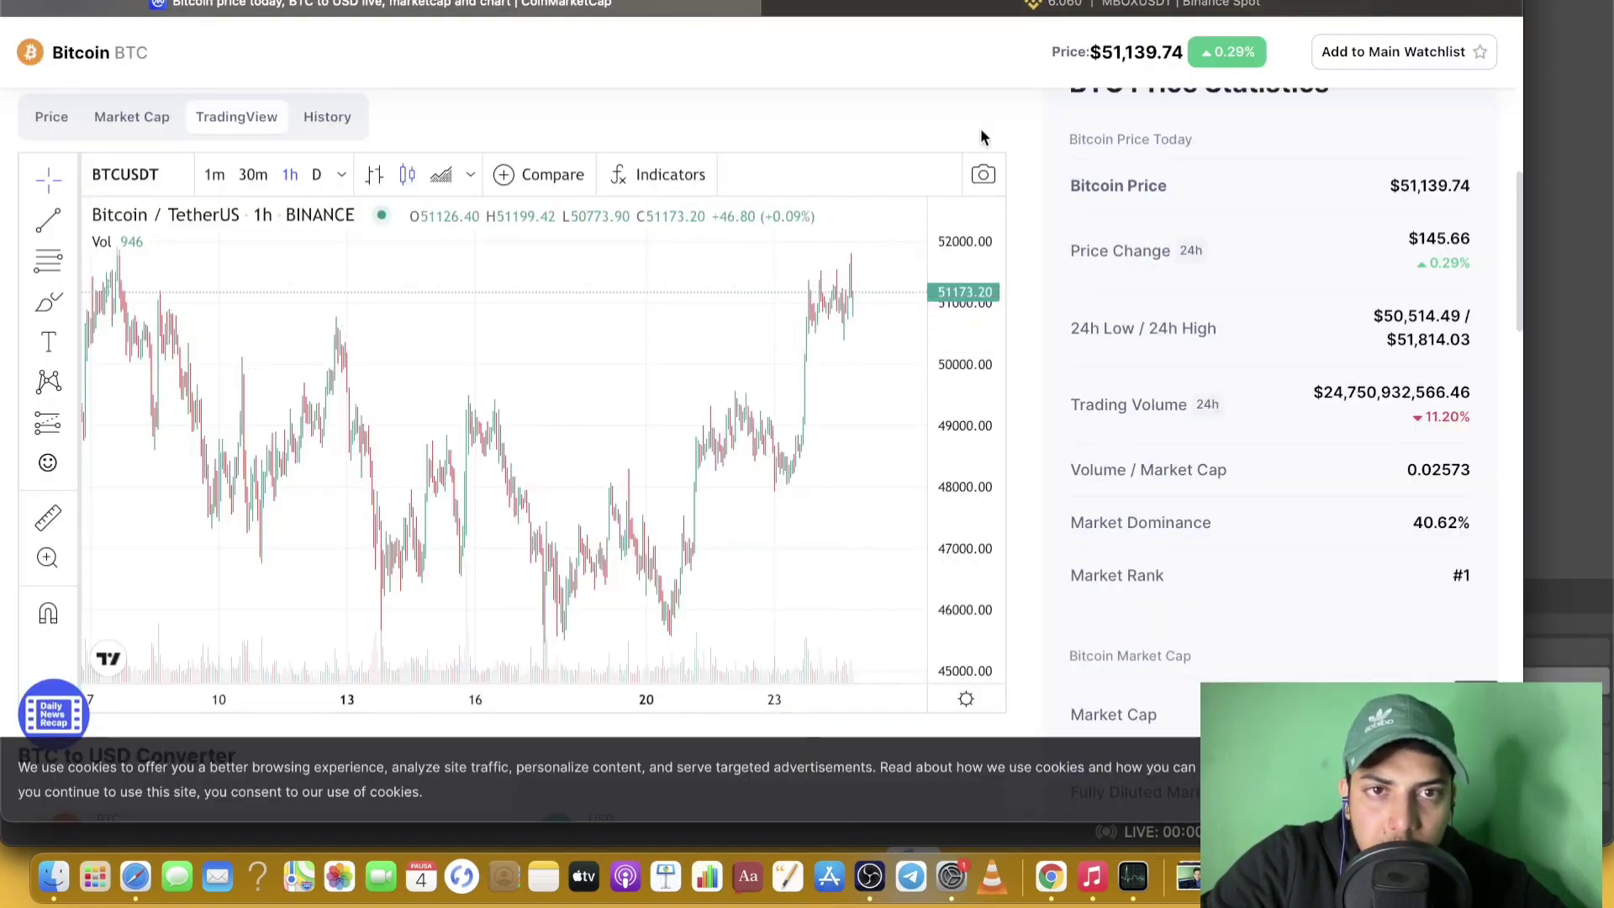
Leave the Bitcoin chart for the Binance MBOX/USDT tab in the browser tab bar
{"action": "left_click", "coordinate": [1080, 7]}
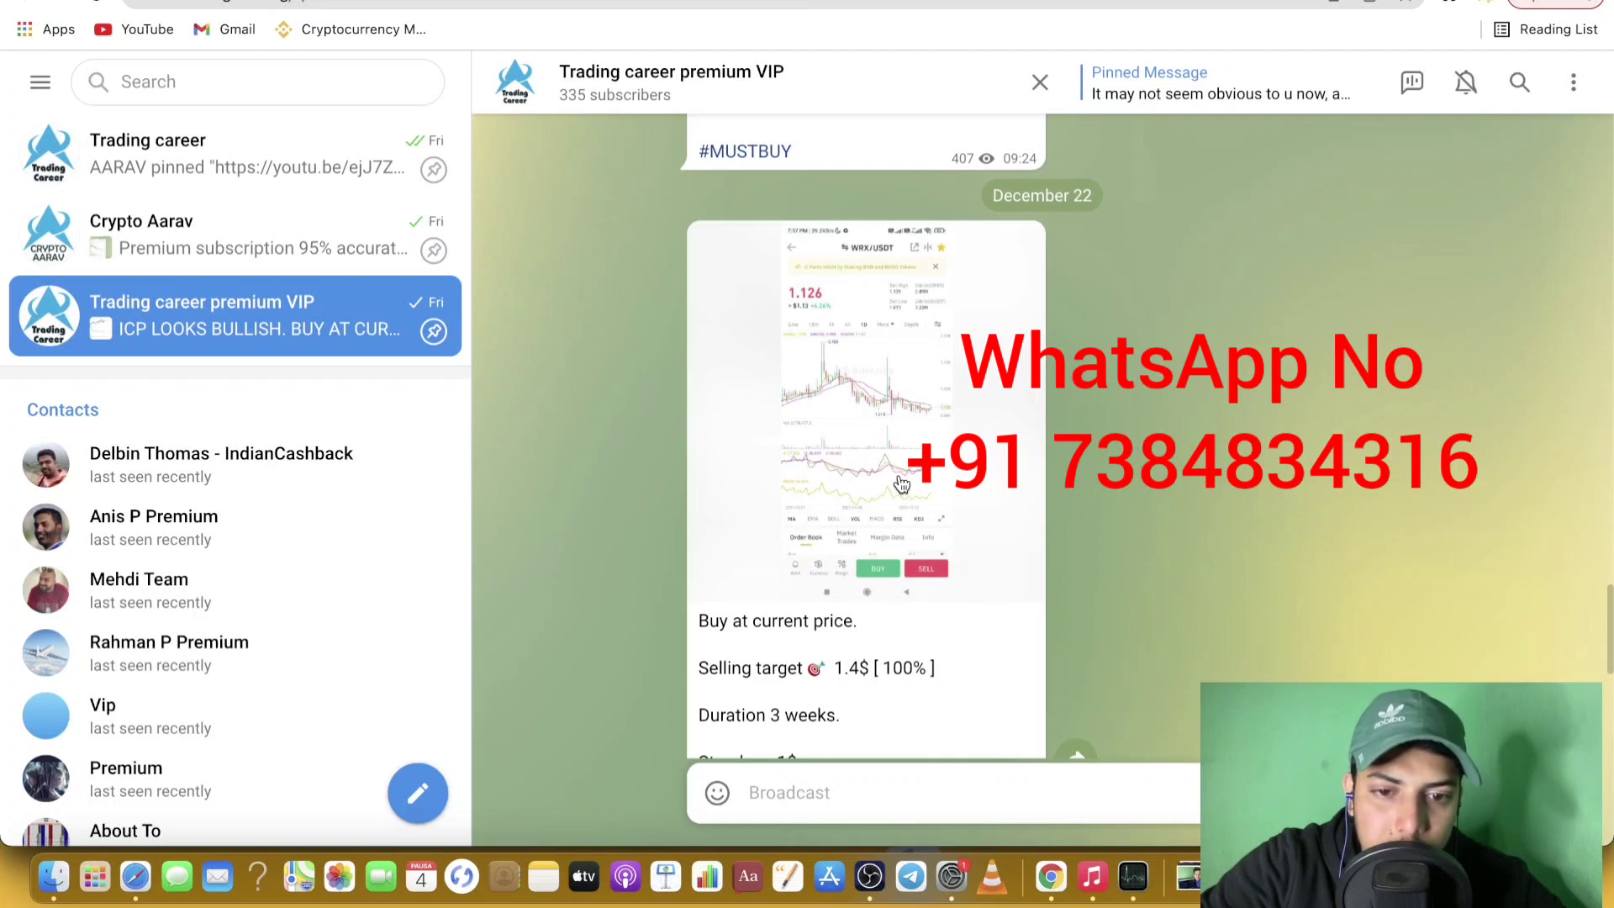
{"action": "scroll", "coordinate": [900, 485], "scroll_direction": "down", "scroll_amount": 5}
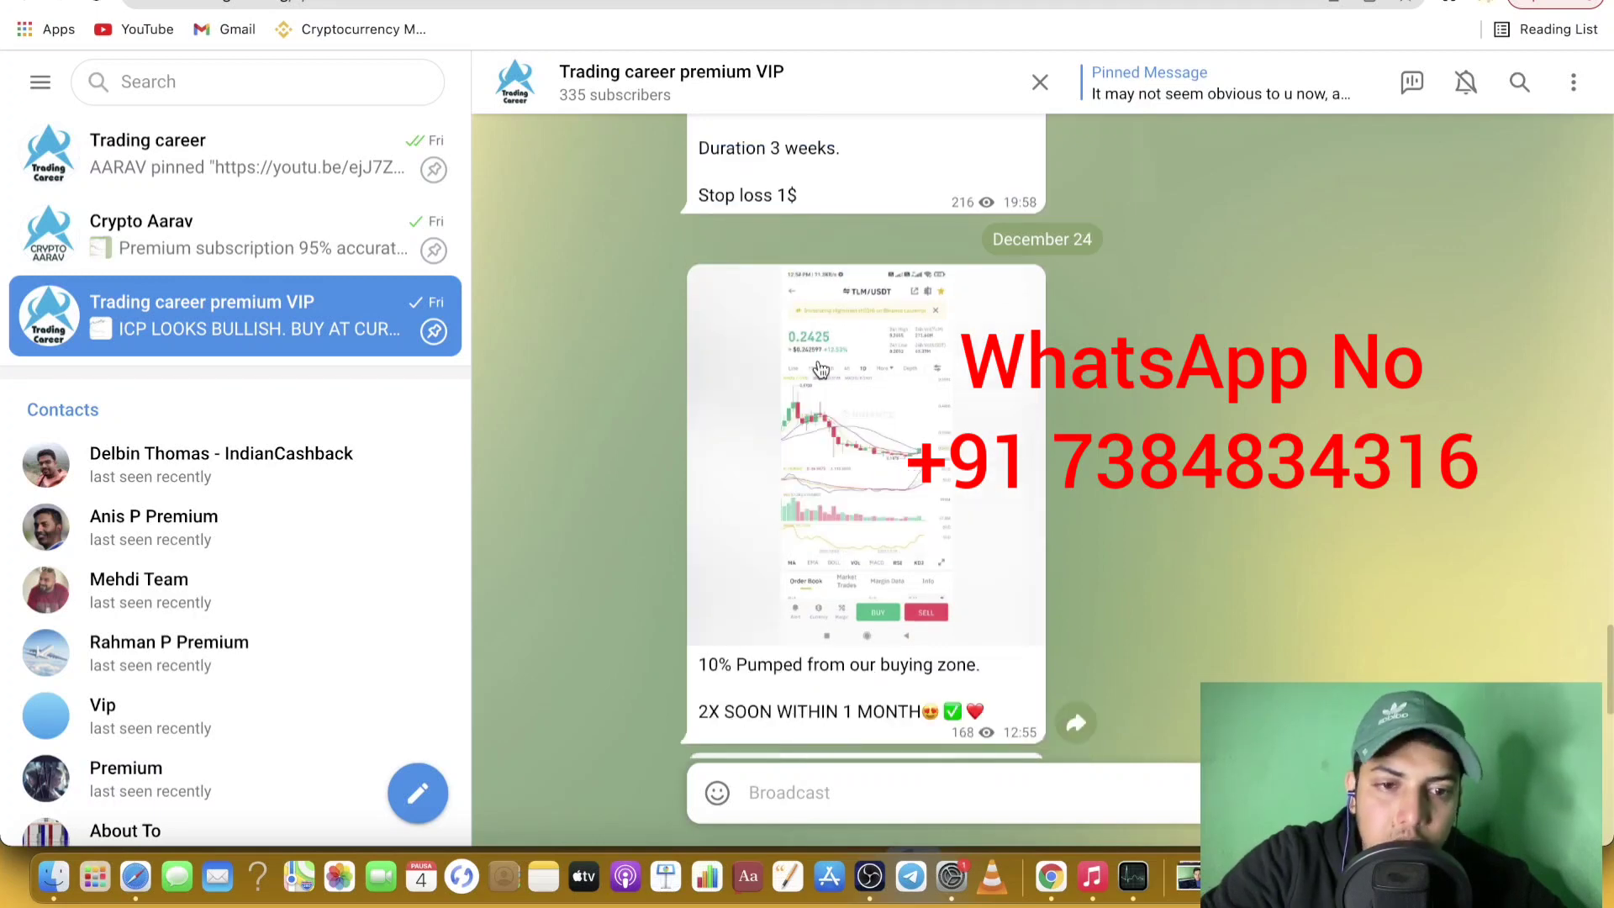